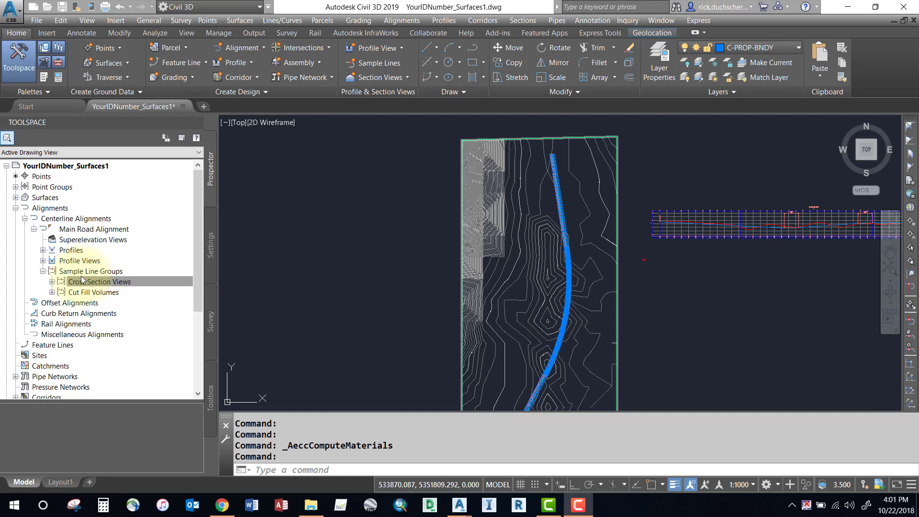
- In Prospector, expand Main Road Alignment's Sample Line Groups and select Cut Fill Volumes
left_click(208, 180)
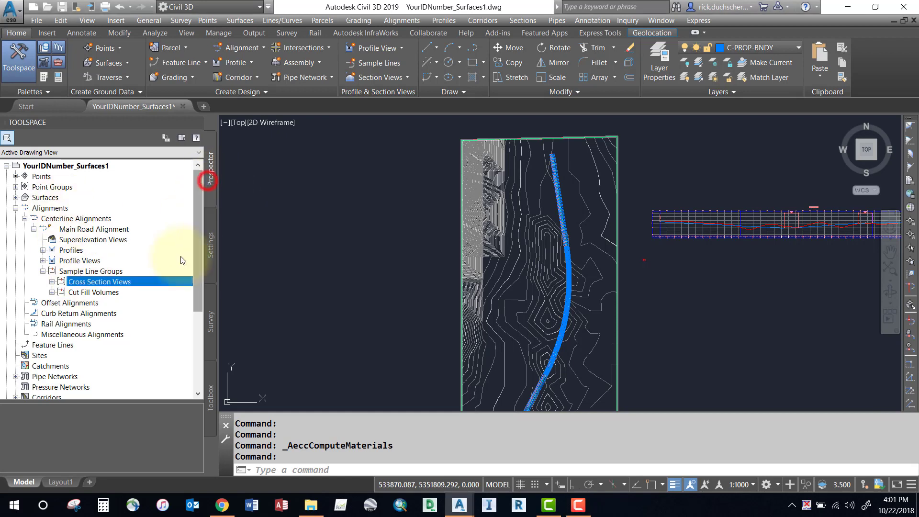
left_click(61, 218)
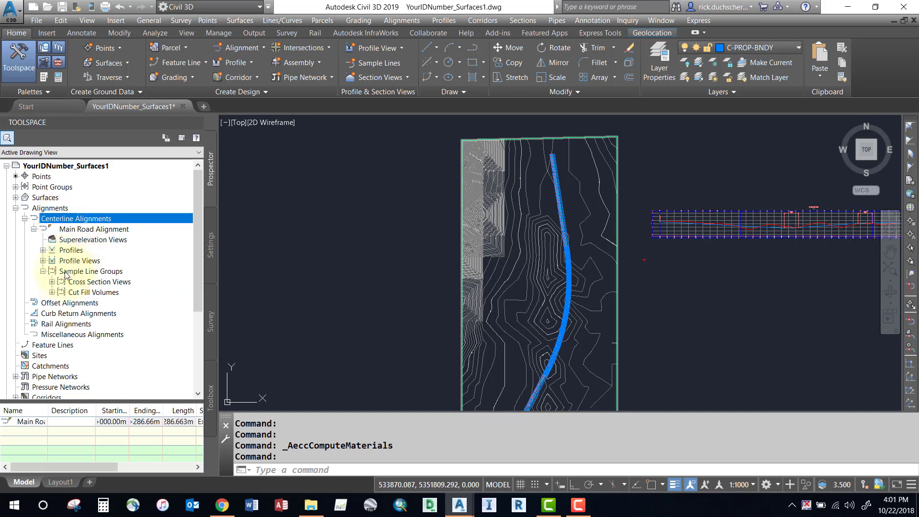
left_click(72, 229)
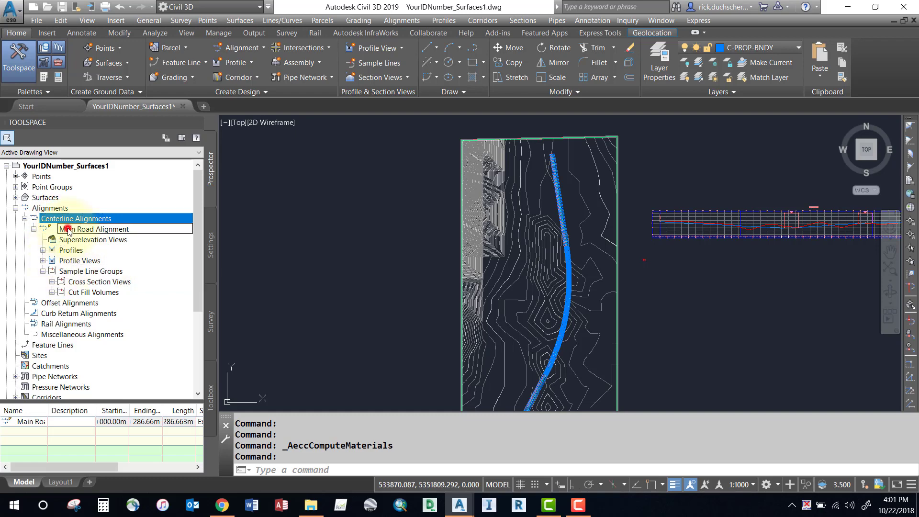
left_click(77, 271)
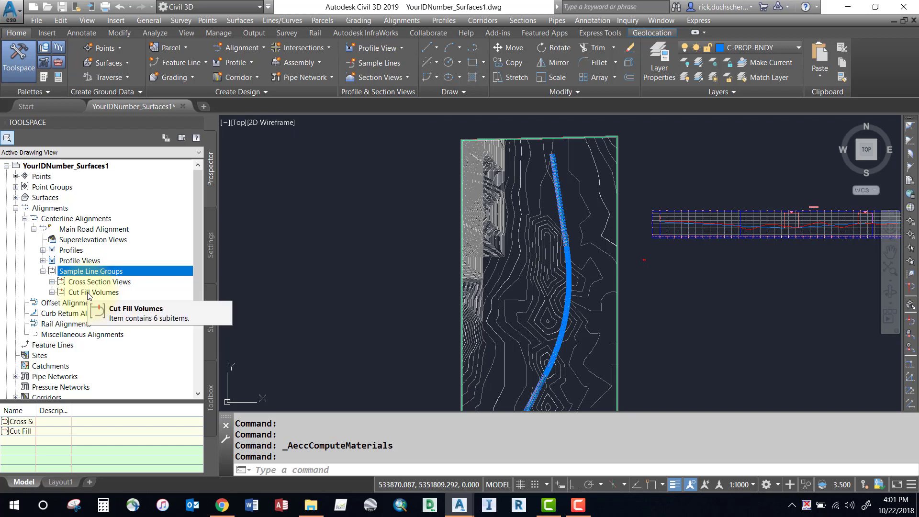
left_click(87, 293)
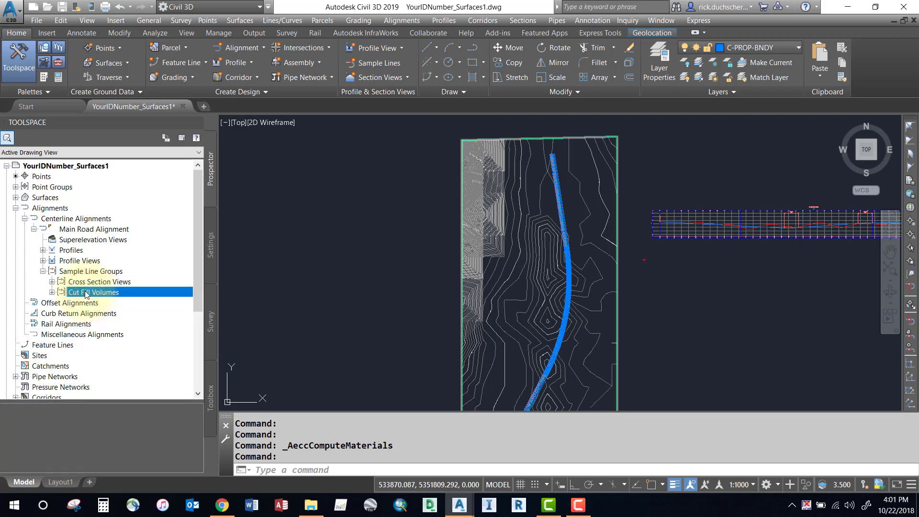
- Review Cut Fill Volumes properties sampling Sandpoint - EG and Main Corridor Corridor_Datum, then reselect the group
right_click(87, 294)
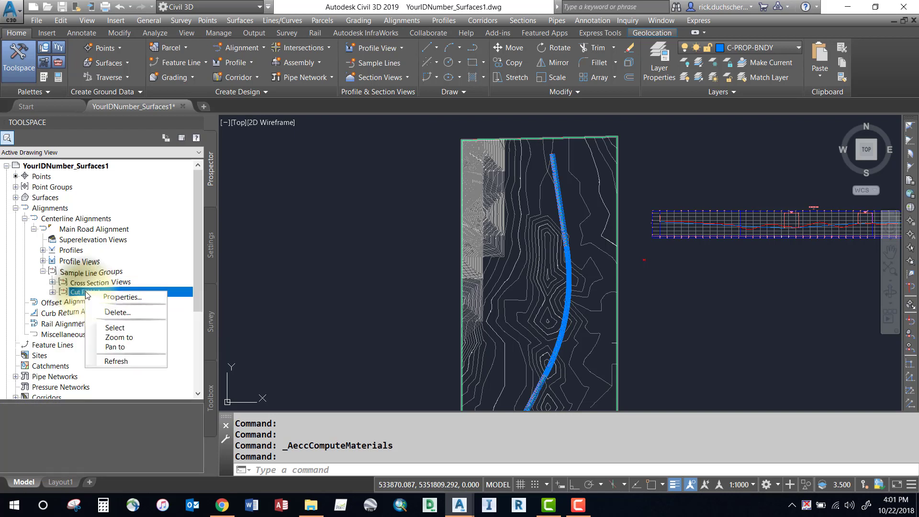
left_click(119, 298)
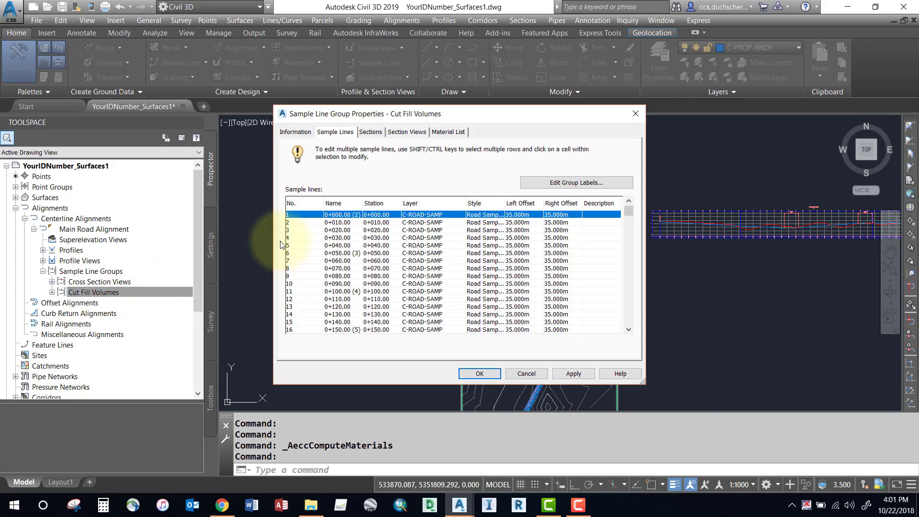
left_click(378, 133)
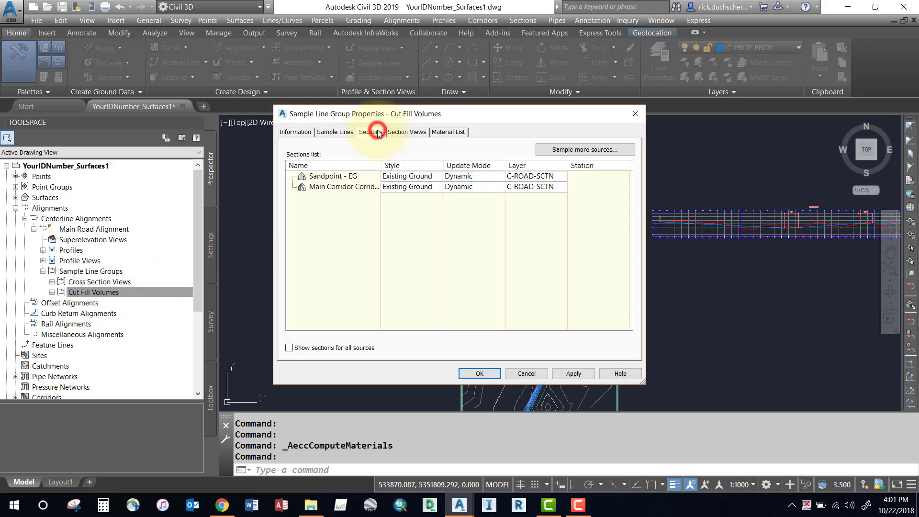
left_click_drag(380, 165, 418, 165)
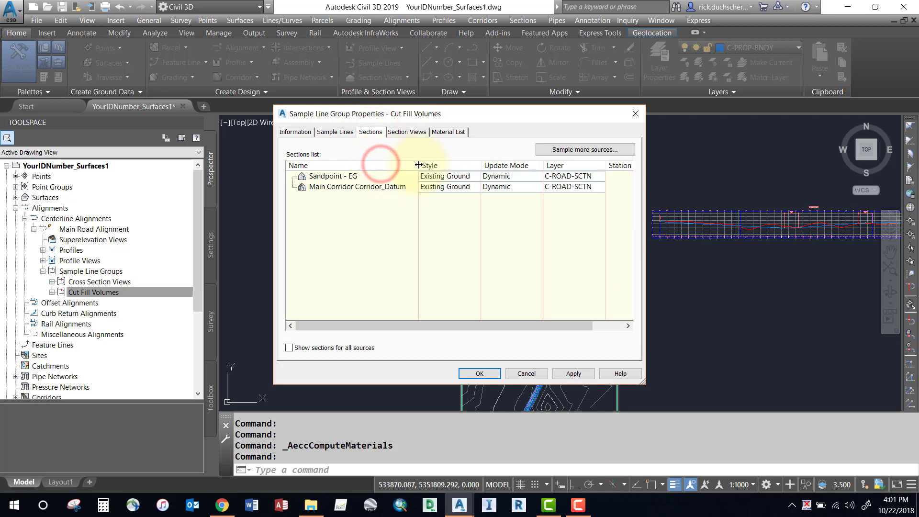
left_click(324, 177)
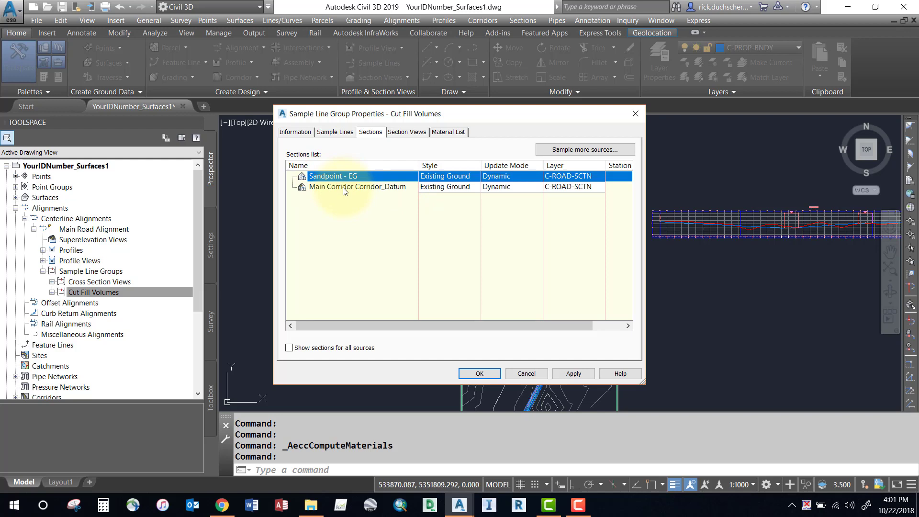
left_click(344, 188)
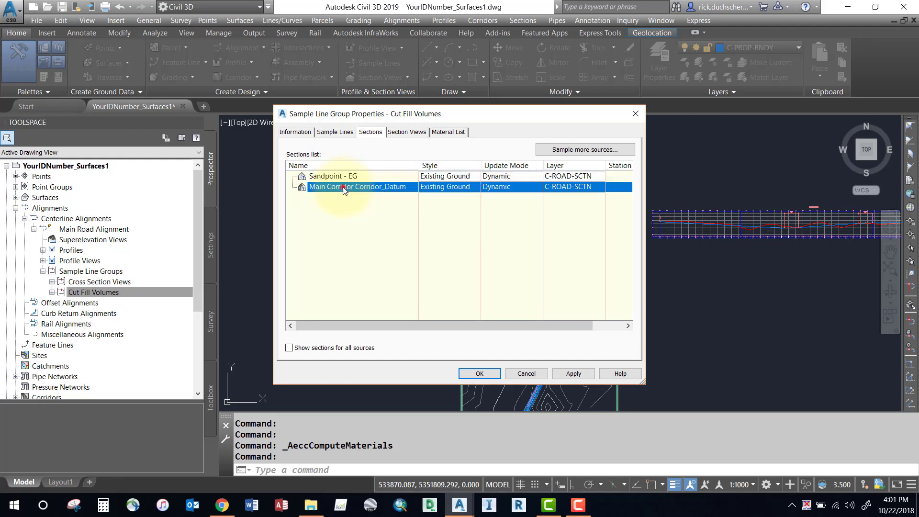
left_click(479, 374)
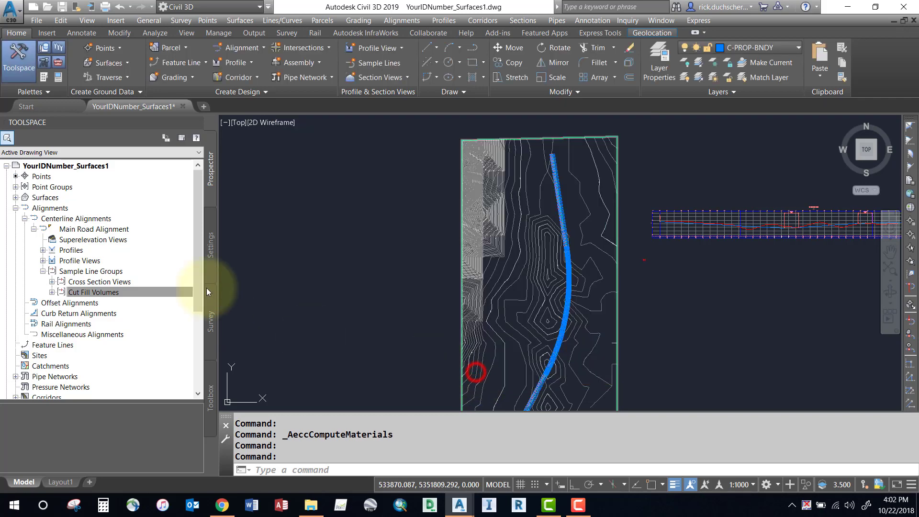
left_click(92, 282)
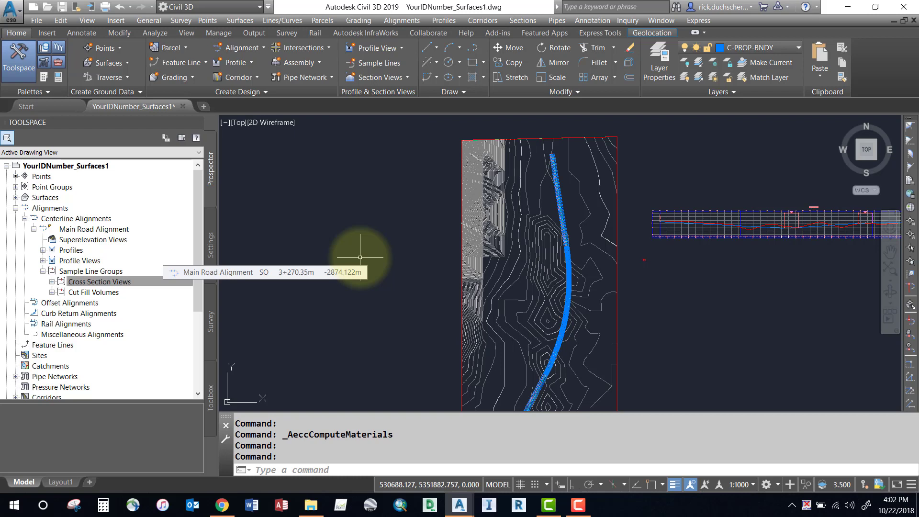
left_click(79, 293)
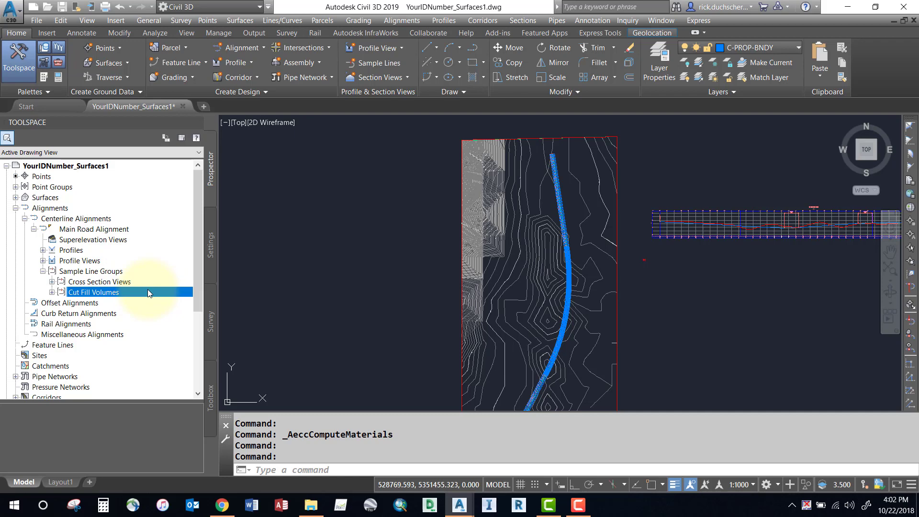
- In the Settings tree, scroll down and expand Quantity Takeoff and its Quantity Takeoff Criteria
left_click(211, 259)
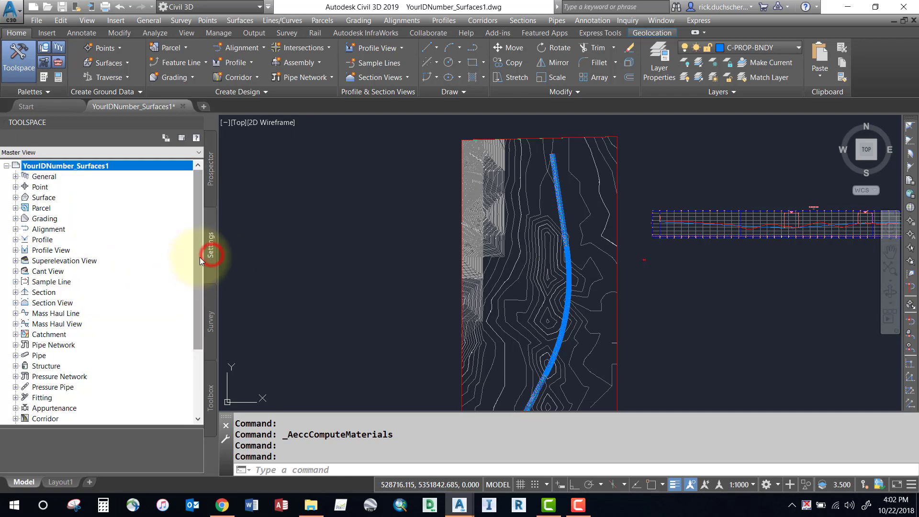
left_click_drag(200, 254, 190, 329)
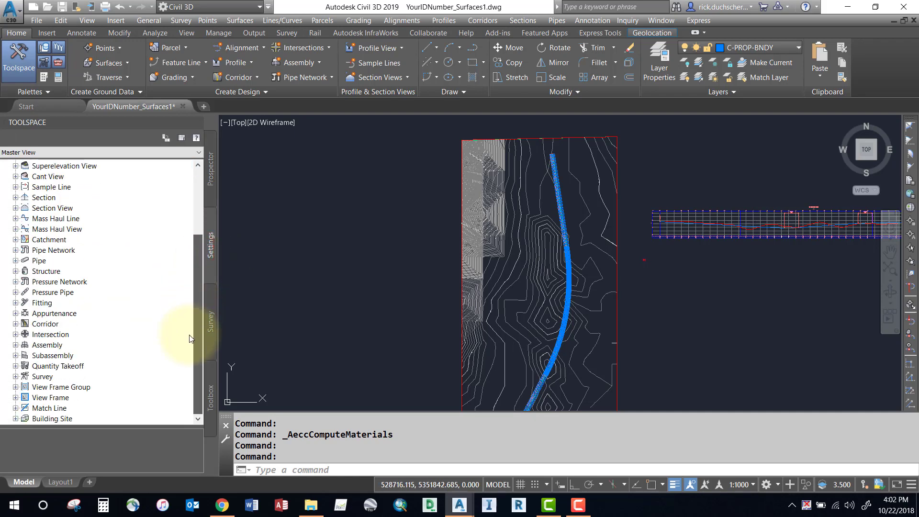
left_click(48, 367)
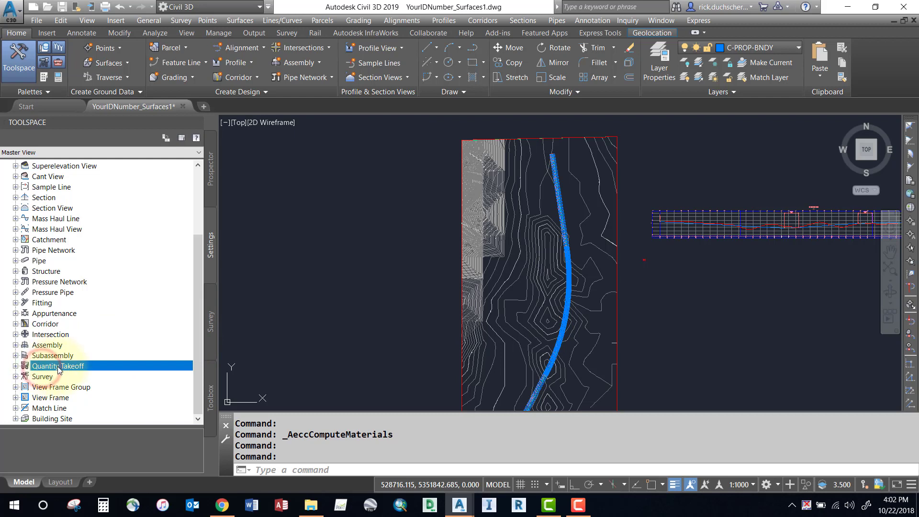
left_click(16, 366)
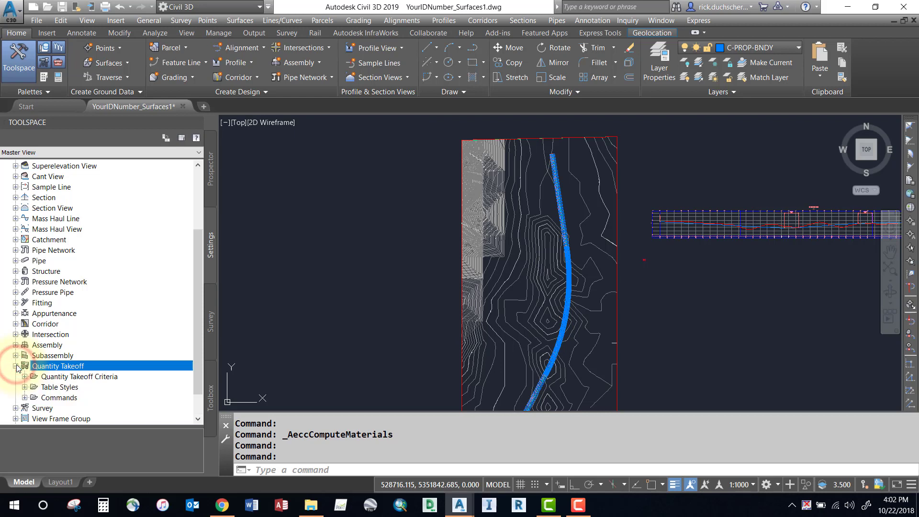
left_click_drag(199, 307, 198, 331)
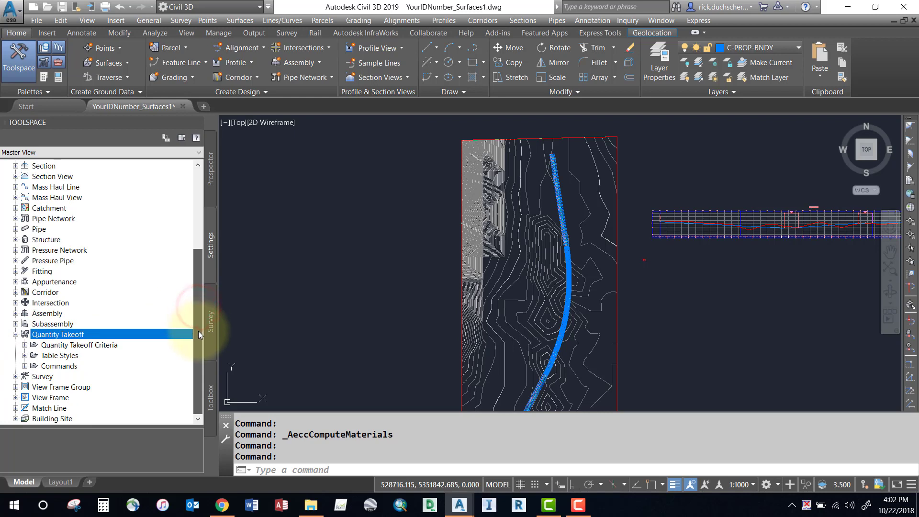
left_click(25, 345)
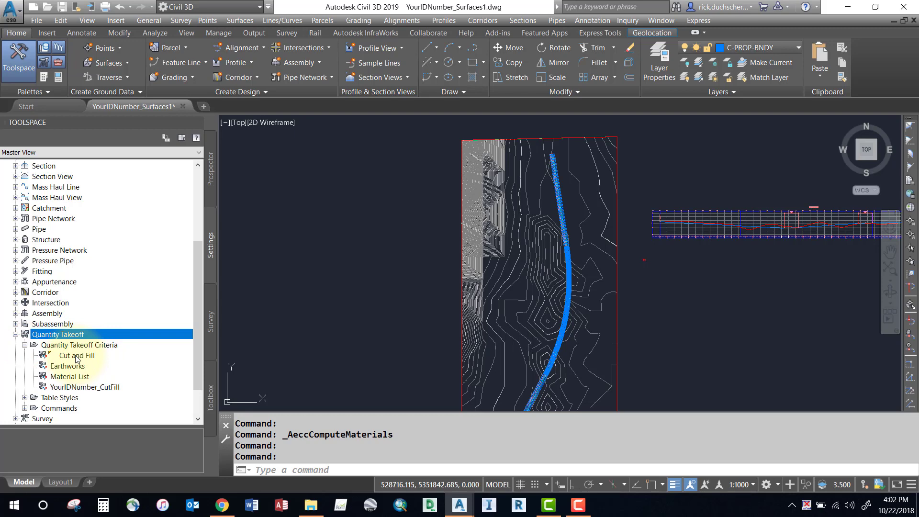
- Open the Cut and Fill criteria and expand the Ground Removed and Ground Fill surface conditions
double_click(77, 356)
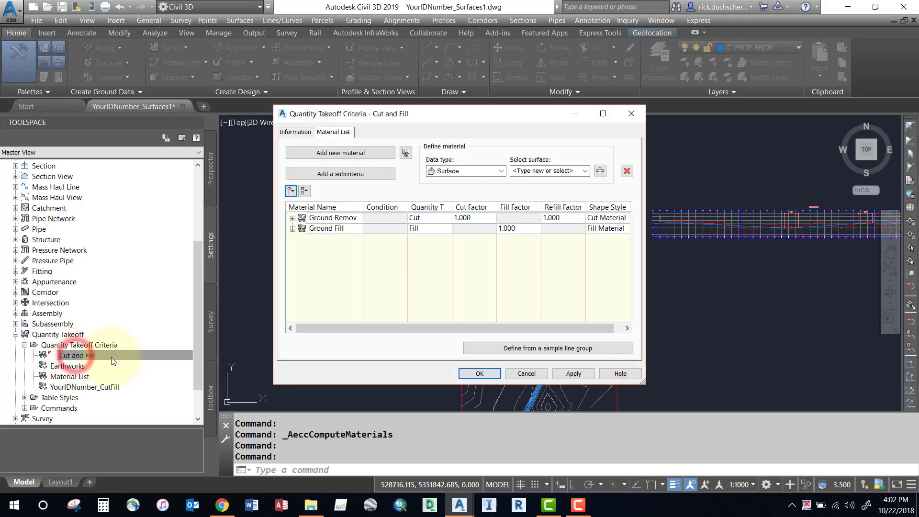
left_click(293, 217)
left_click(292, 249)
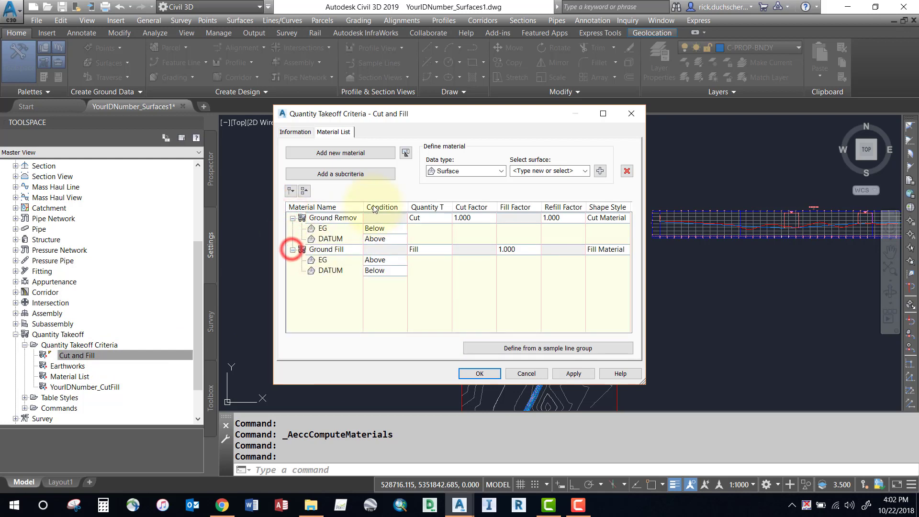
left_click_drag(363, 207, 408, 207)
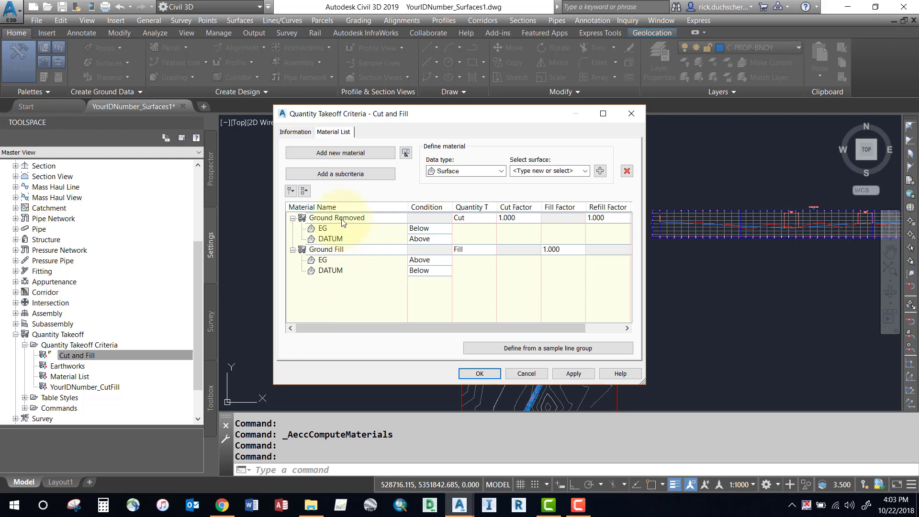
- Inspect Ground Removed and Ground Fill, cancel without changes, and select the Earthworks criteria
mouse_move(343, 221)
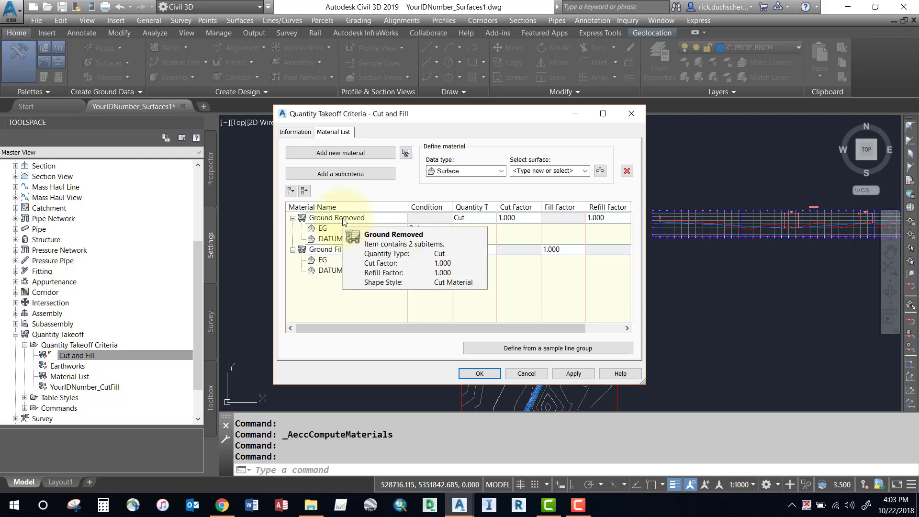
left_click(343, 219)
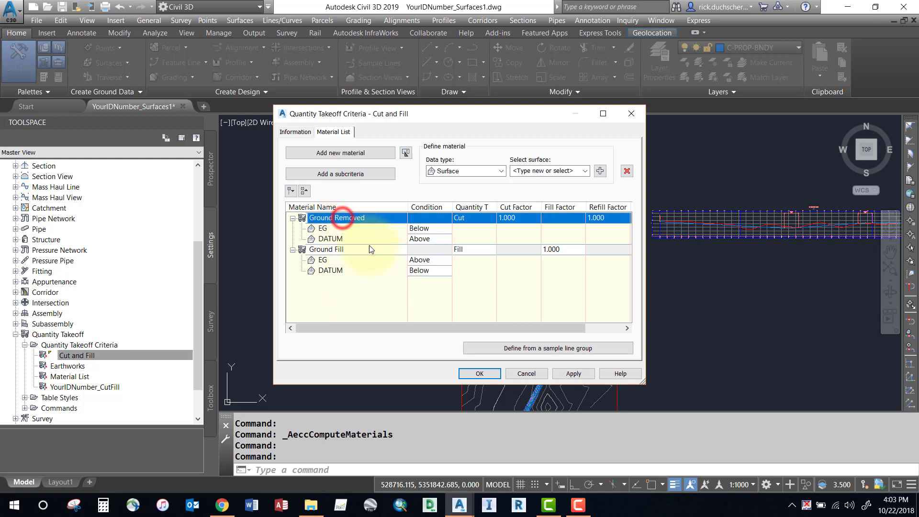
left_click(337, 250)
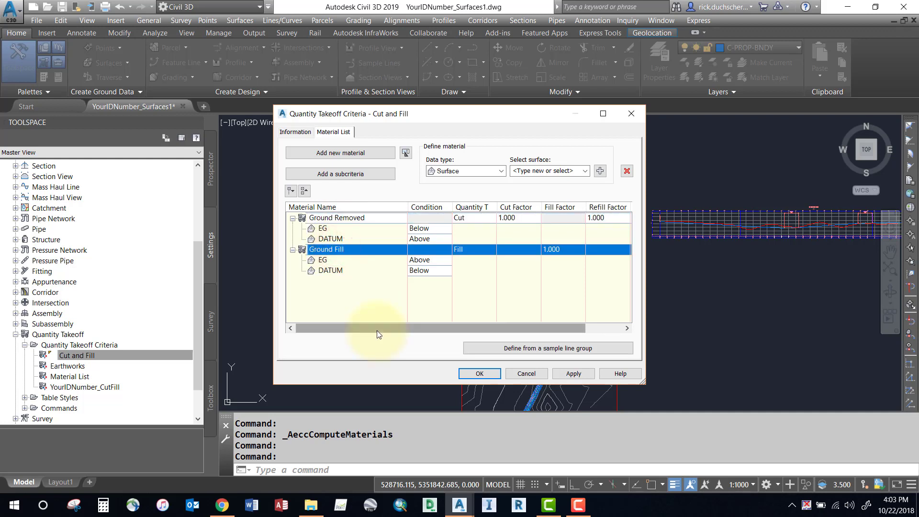
left_click(529, 374)
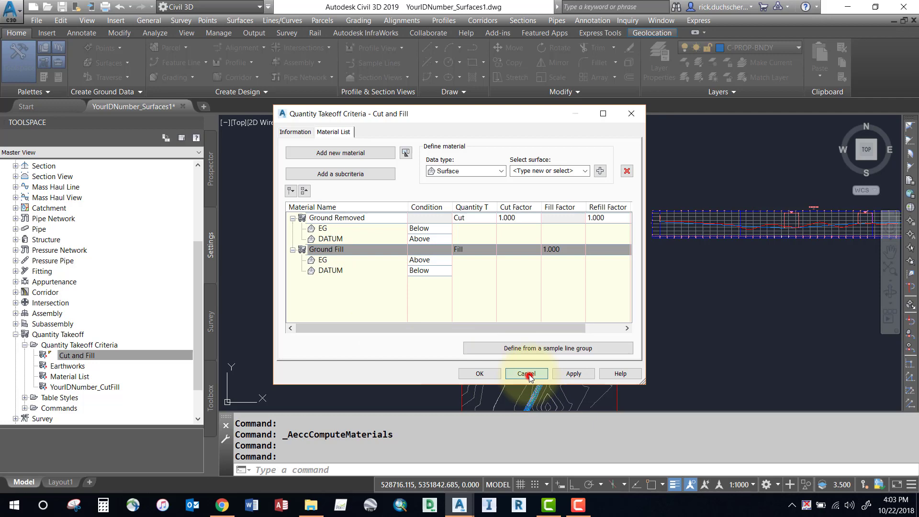
left_click(68, 366)
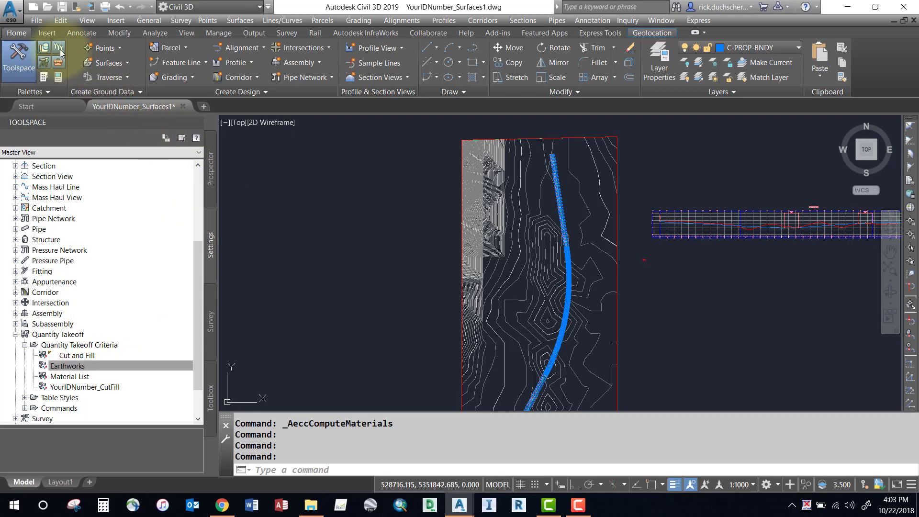
- Start Compute Materials from the Analyze ribbon's Volumes and Materials panel
left_click(156, 34)
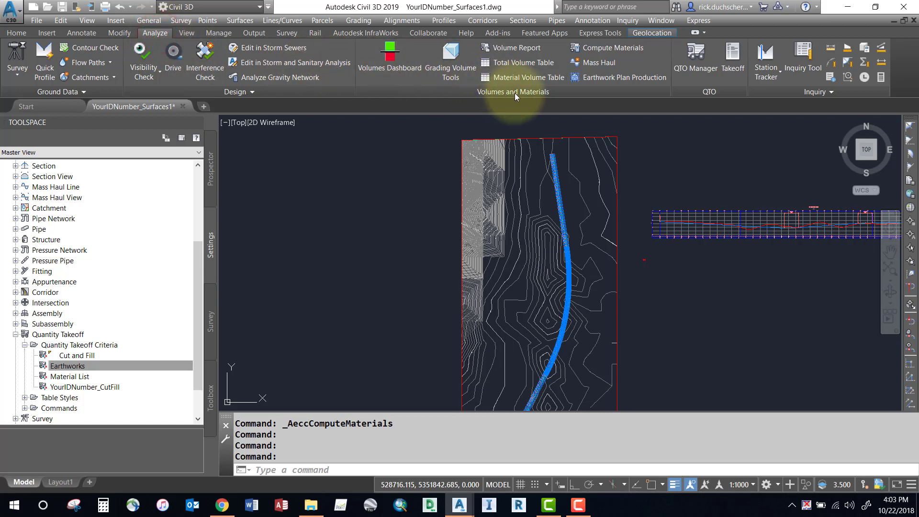
left_click(613, 48)
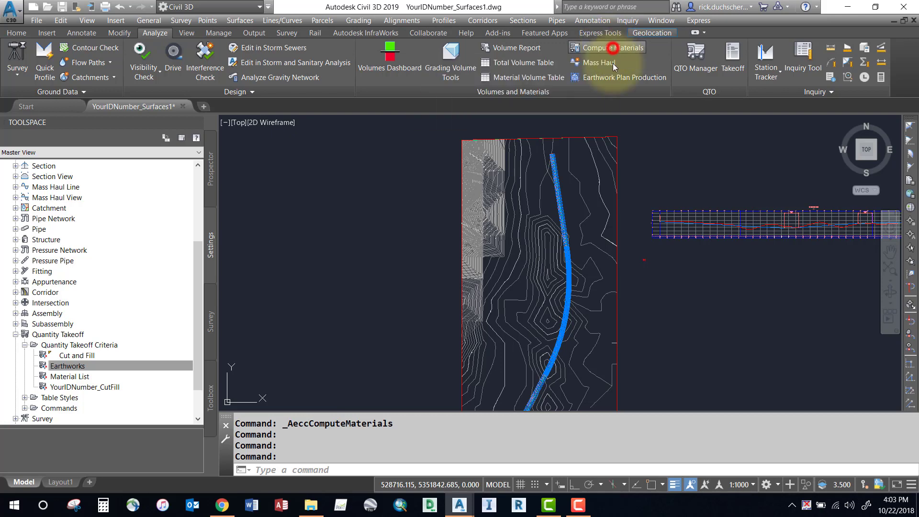
- Keep Main Road Alignment and choose the Cut Fill Volumes sample line group
left_click_drag(424, 201, 433, 160)
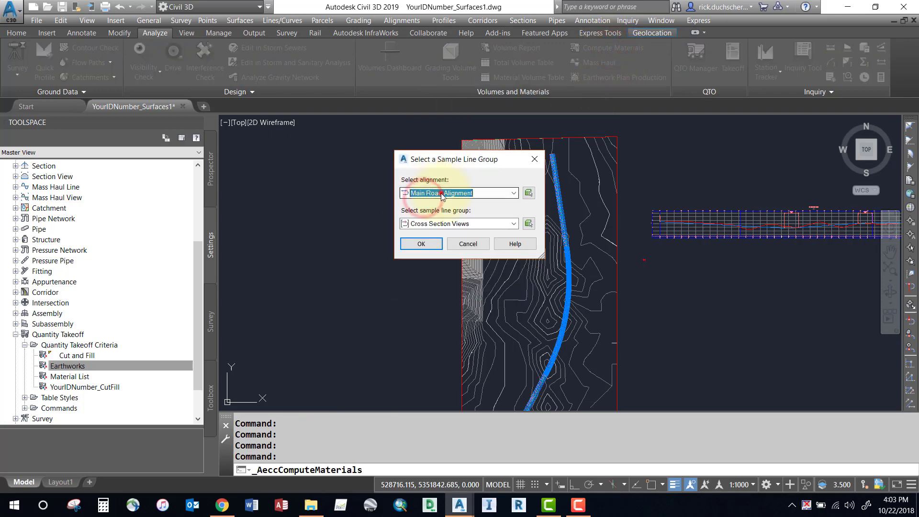
left_click(441, 194)
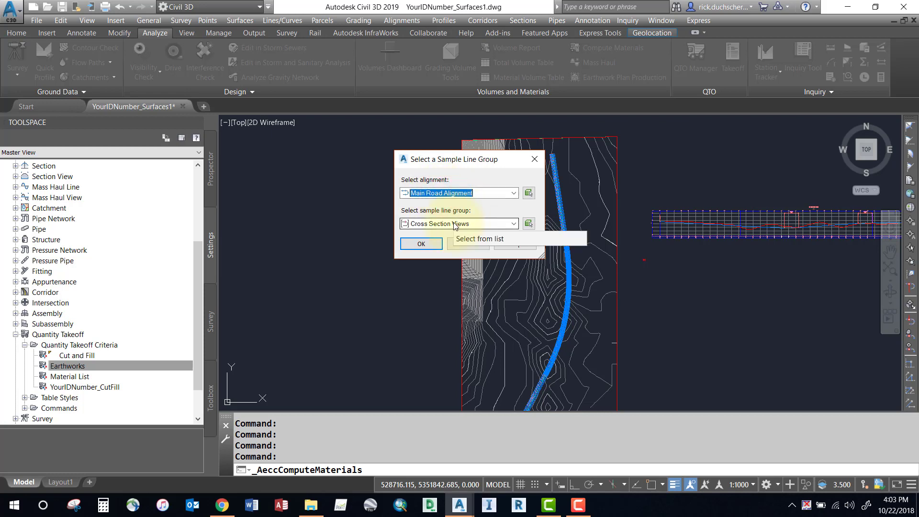
left_click(455, 223)
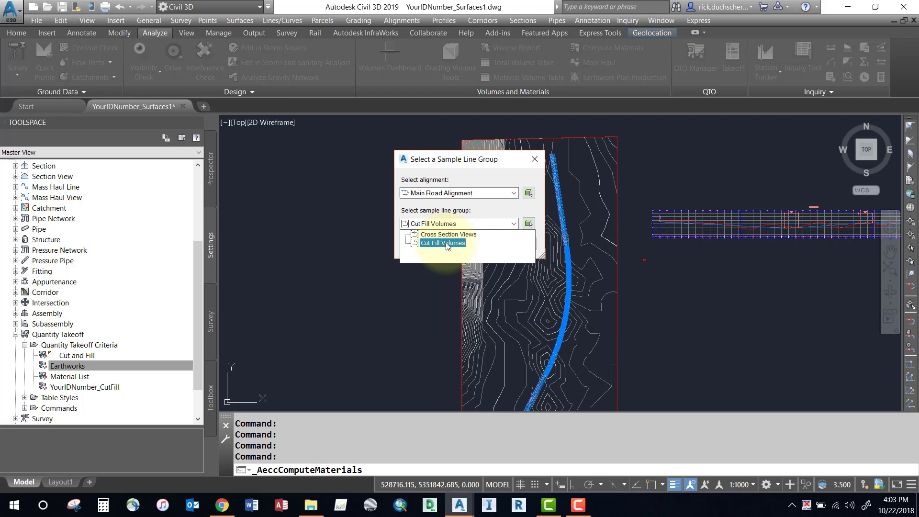
left_click(446, 245)
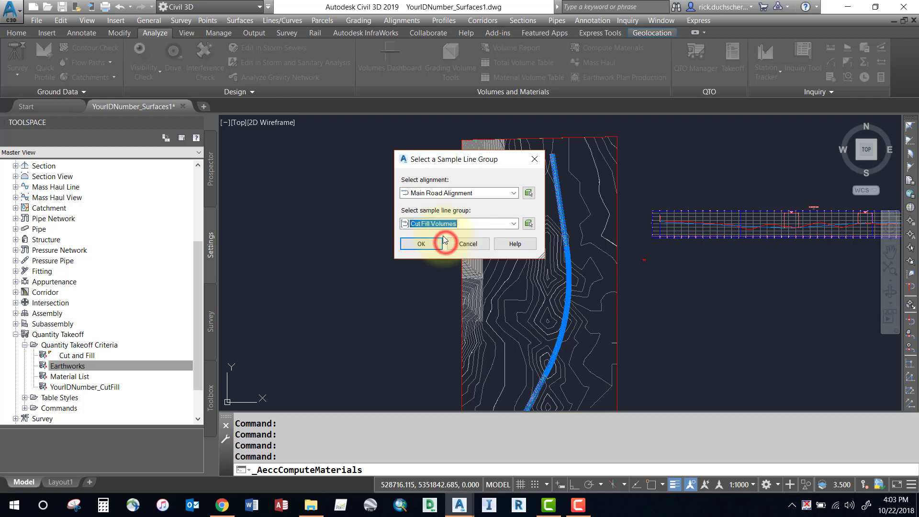
- Confirm the sample line group and choose the Cut and Fill quantity takeoff criteria
left_click(421, 245)
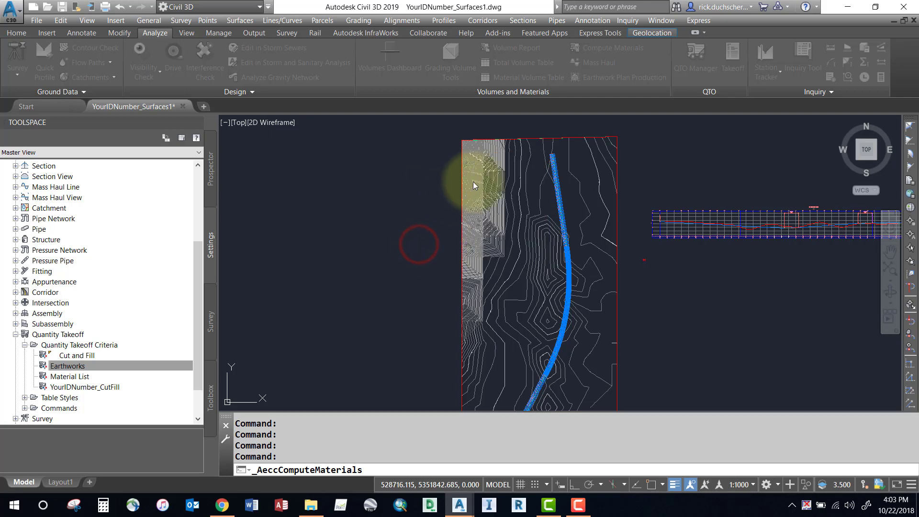
left_click_drag(430, 101, 475, 73)
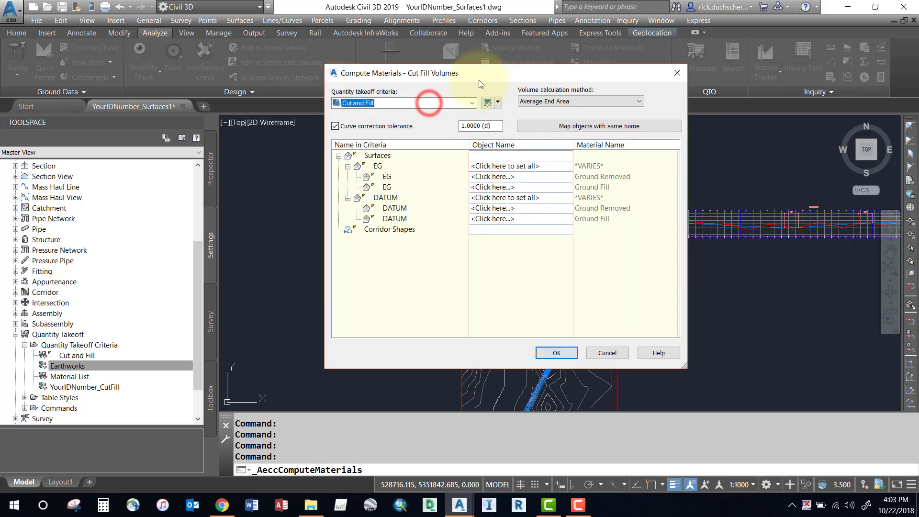
left_click(470, 103)
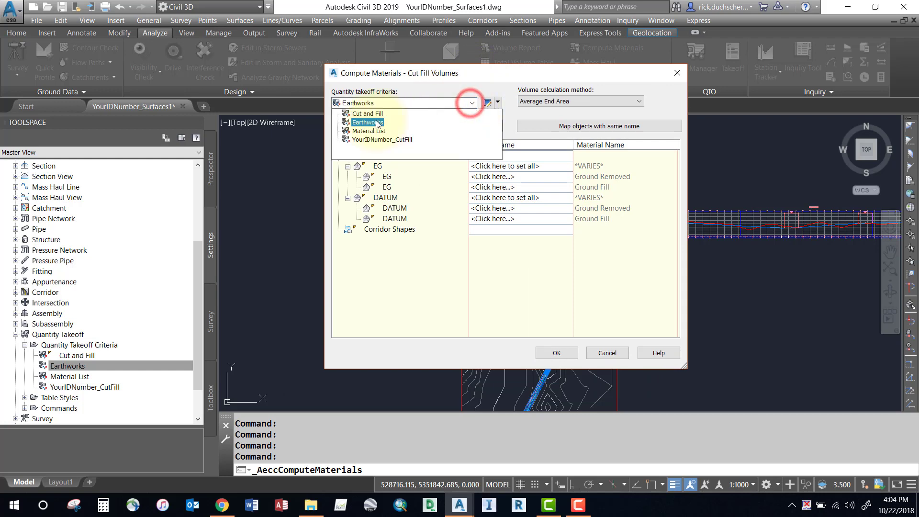
left_click(368, 114)
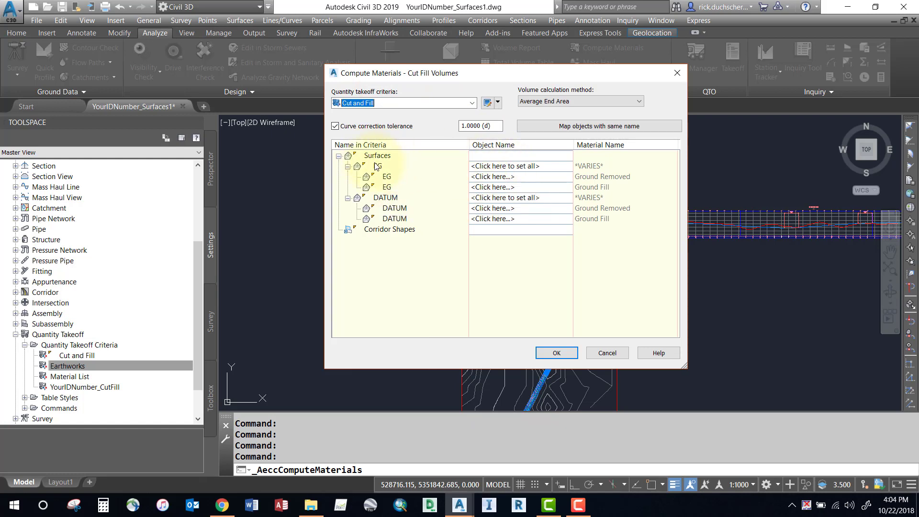
- Map EG to Sandpoint - EG and DATUM to Main Corridor Corridor_Datum with Average End Area, then compute
left_click(490, 167)
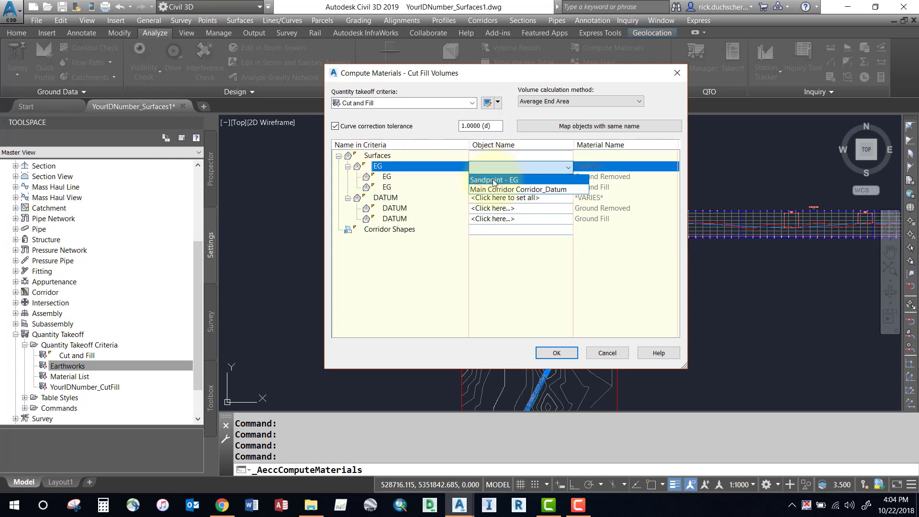
left_click(492, 179)
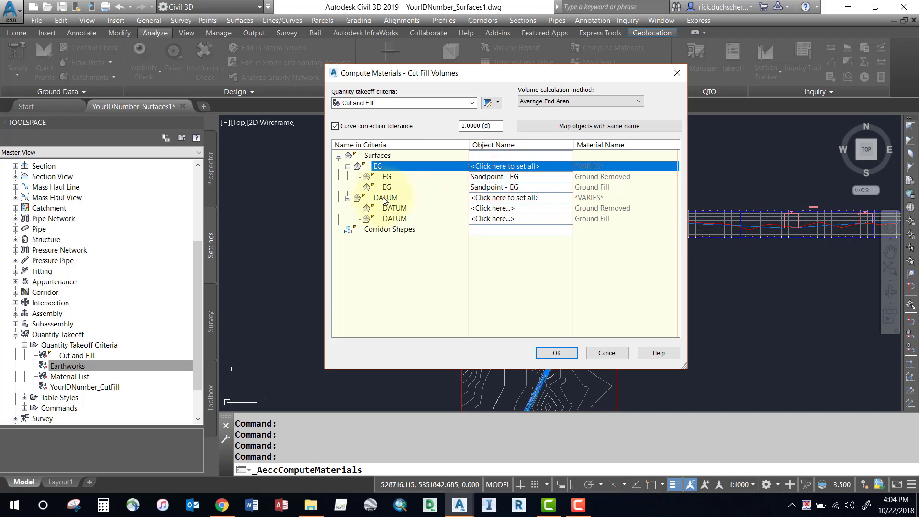
left_click(484, 198)
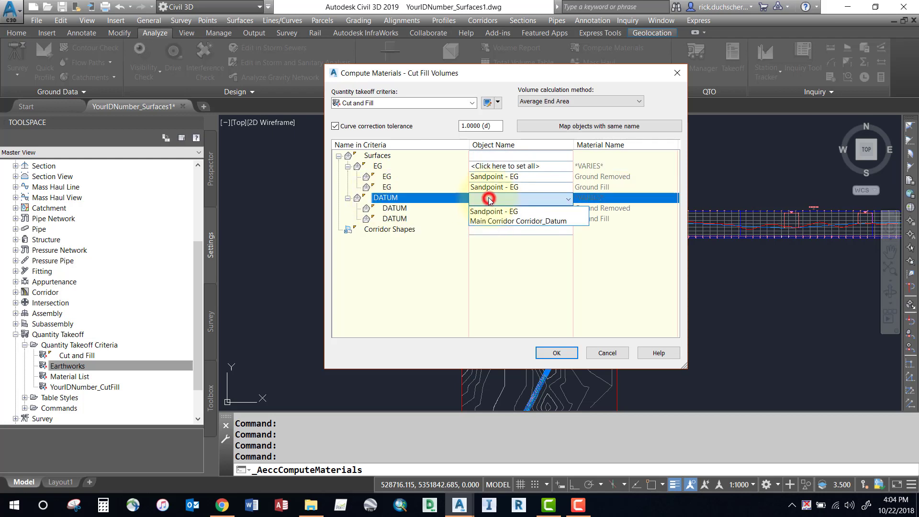
left_click(493, 222)
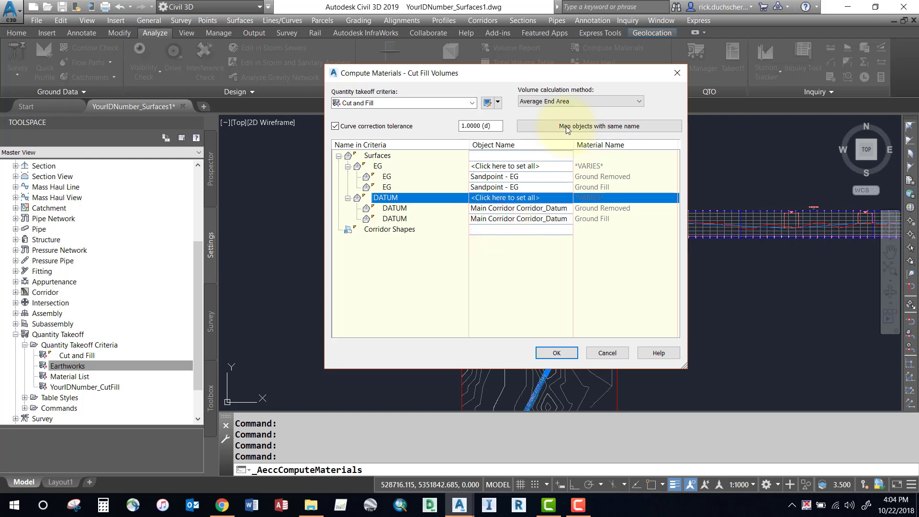
left_click(544, 102)
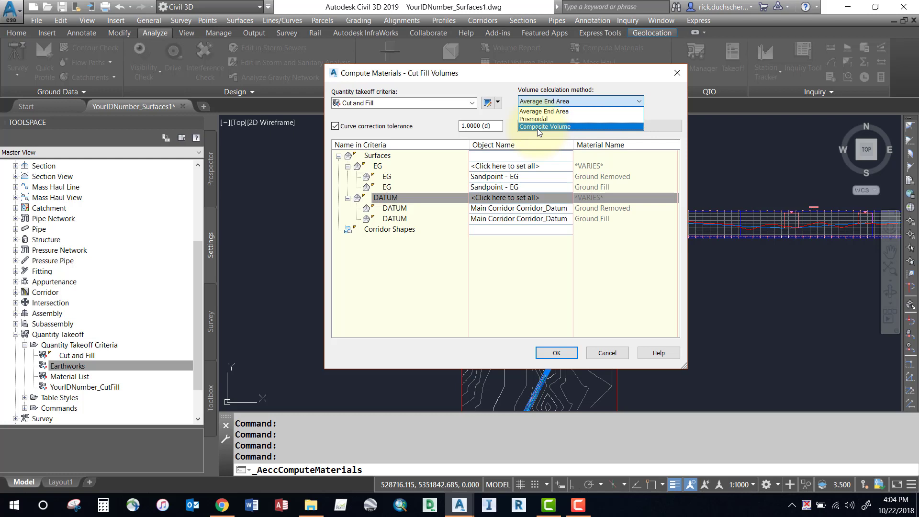
left_click(551, 87)
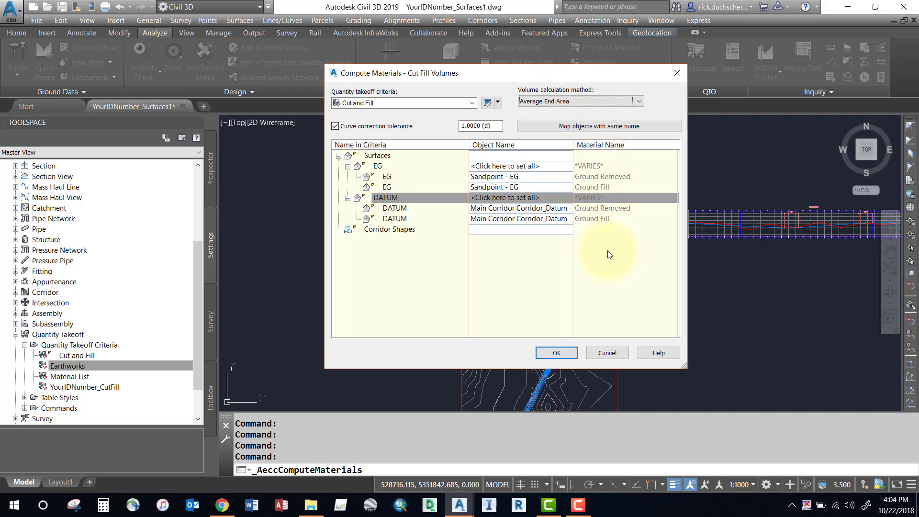
left_click(550, 353)
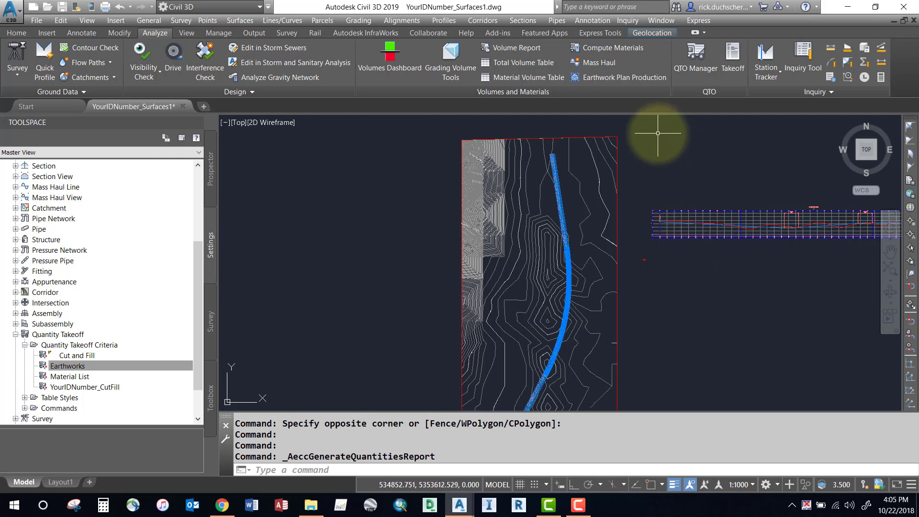
- Start a Volume Report for Main Road Alignment using the Cut Fill Volumes sample line group
left_click(511, 47)
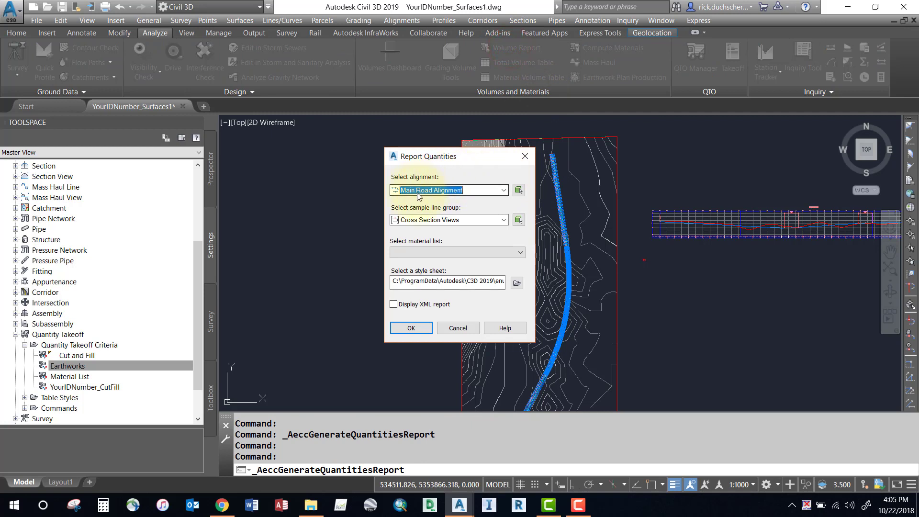
left_click(420, 217)
left_click(421, 219)
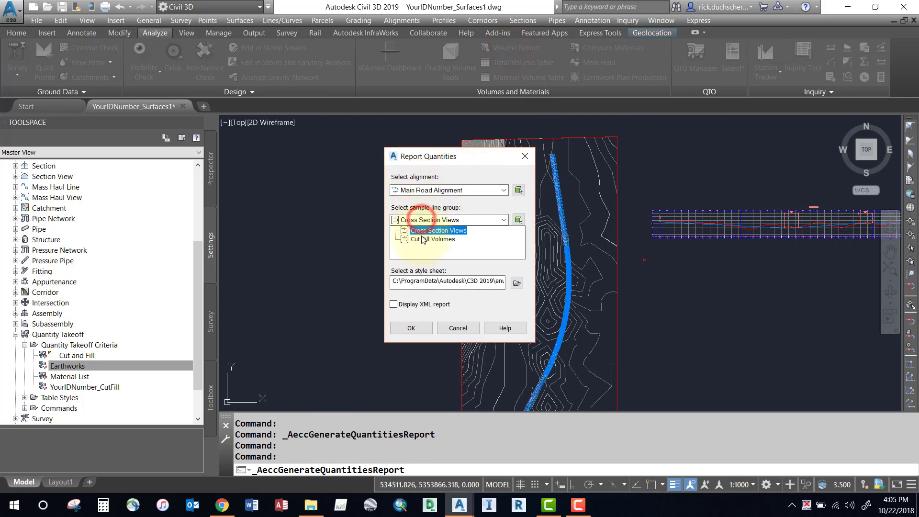
left_click(422, 240)
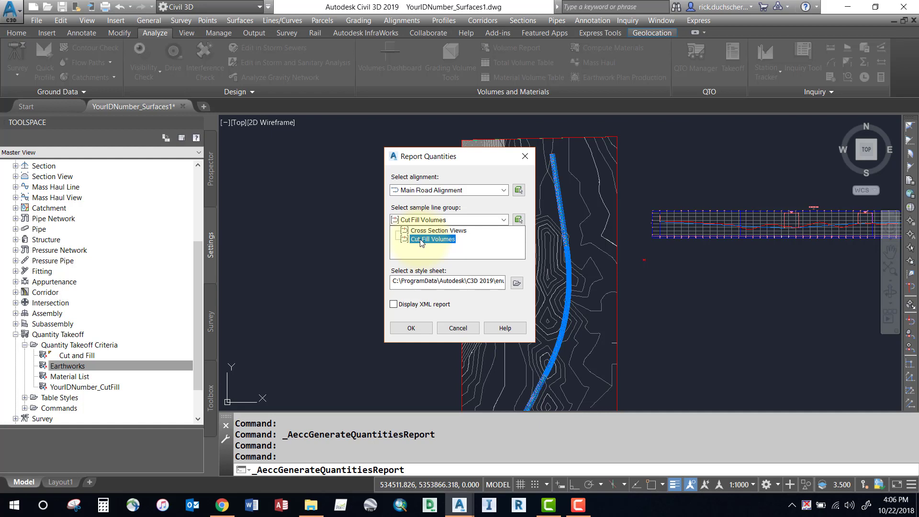
left_click(421, 241)
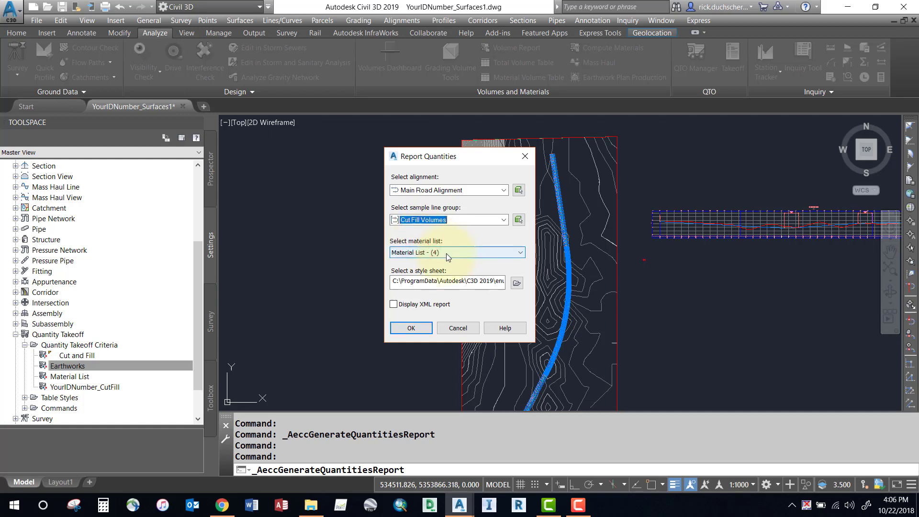
left_click(446, 253)
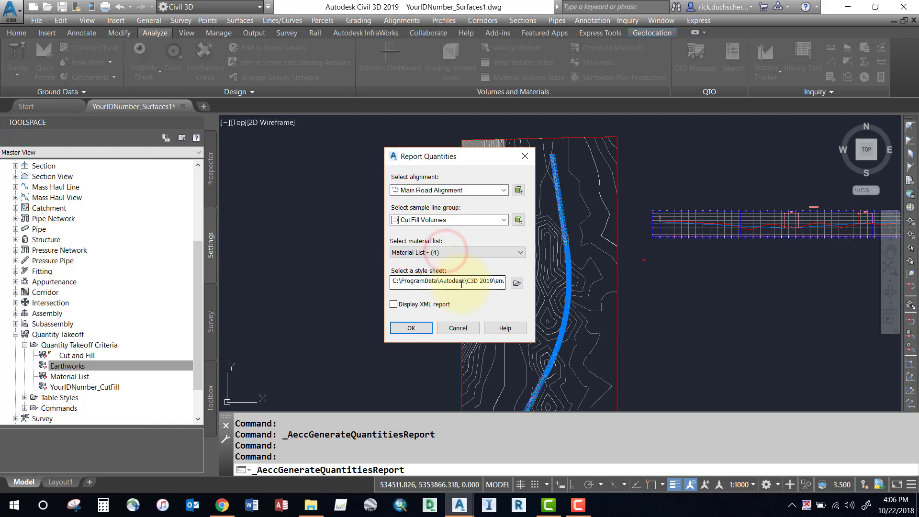
- Set the report style sheet to earthwork.xsl and generate the report
double_click(403, 281)
left_click(500, 282)
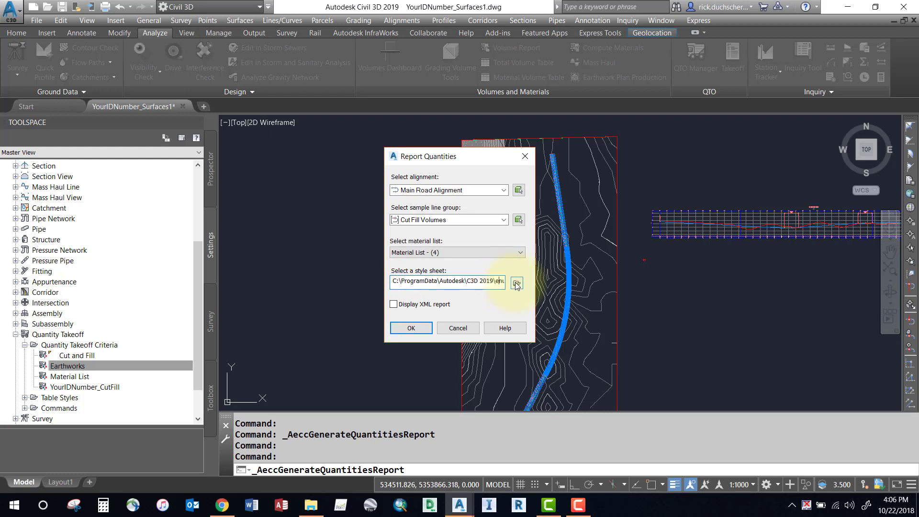
left_click(517, 284)
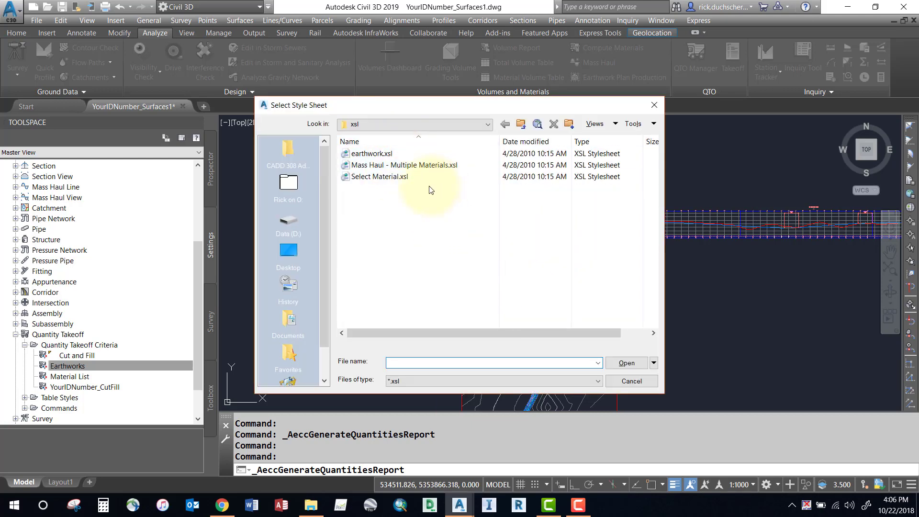
left_click(371, 154)
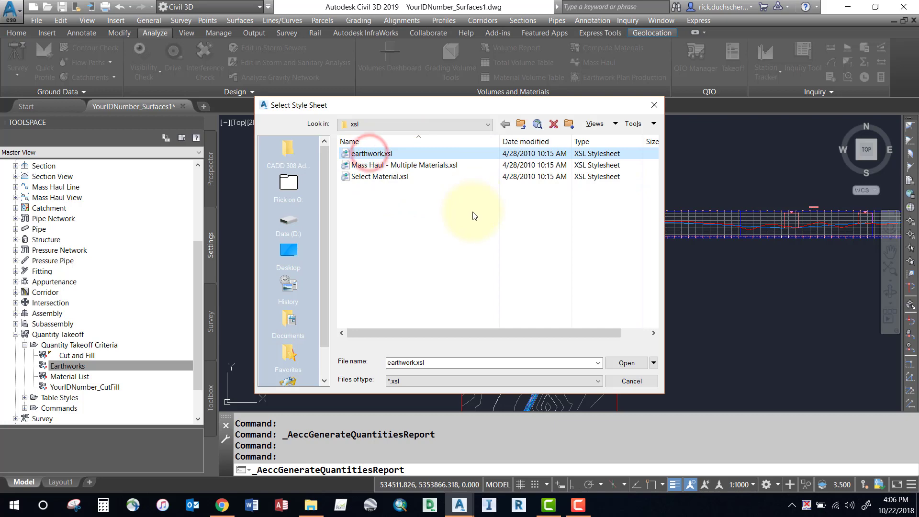
left_click(622, 364)
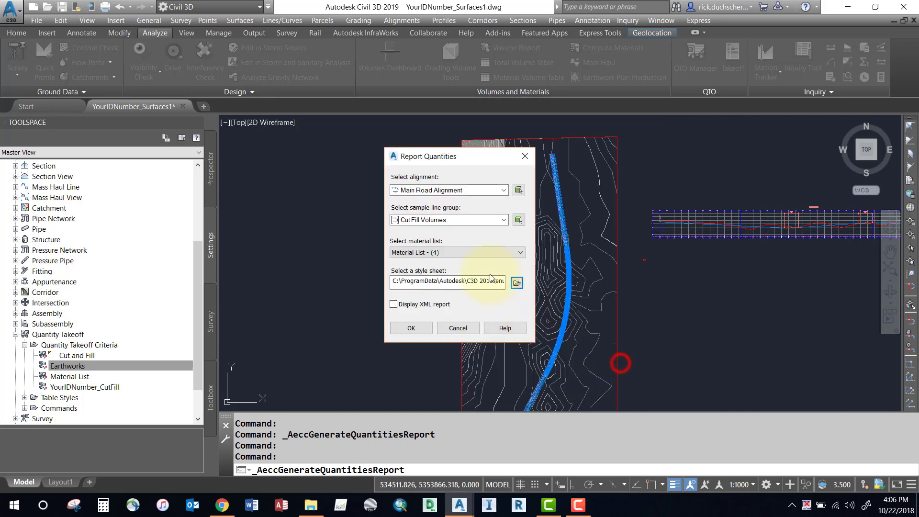
left_click(415, 326)
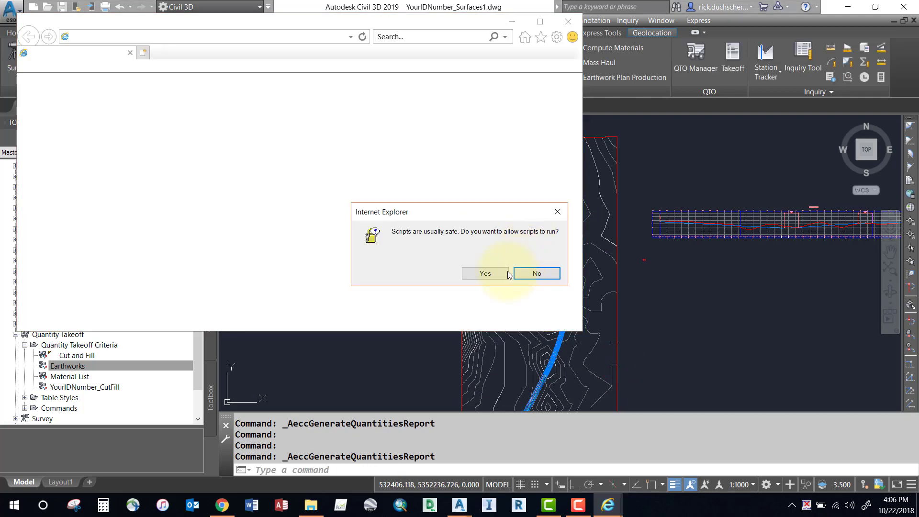
- Allow the report scripts, maximize Internet Explorer, and highlight station 0+000.000 and the Cum. Net Vol. heading
left_click(478, 274)
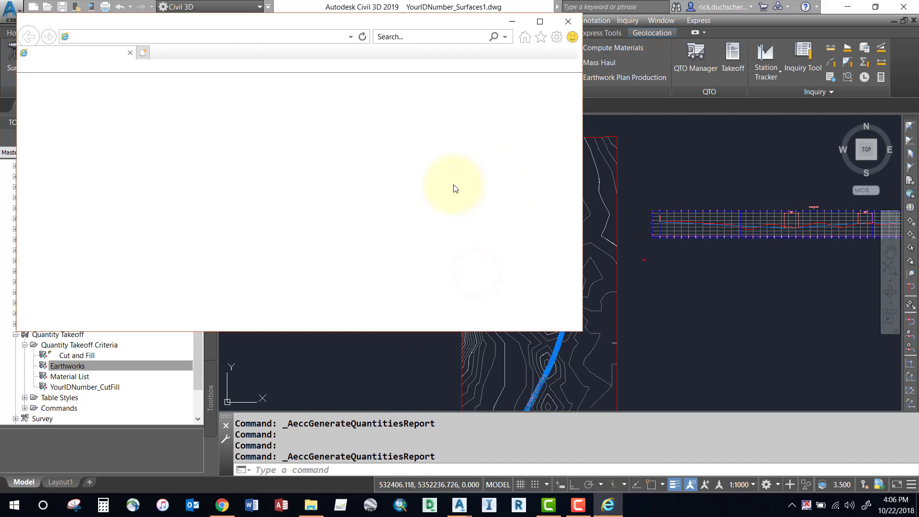
left_click(540, 21)
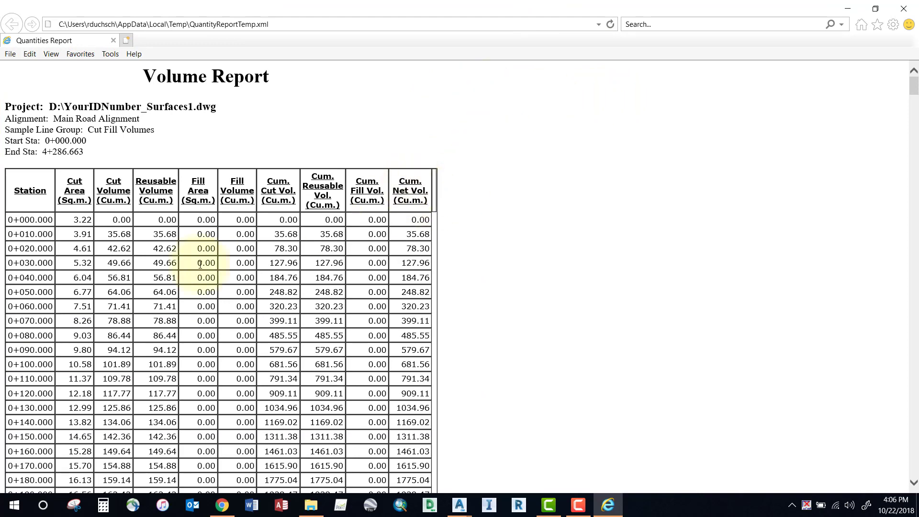
double_click(10, 220)
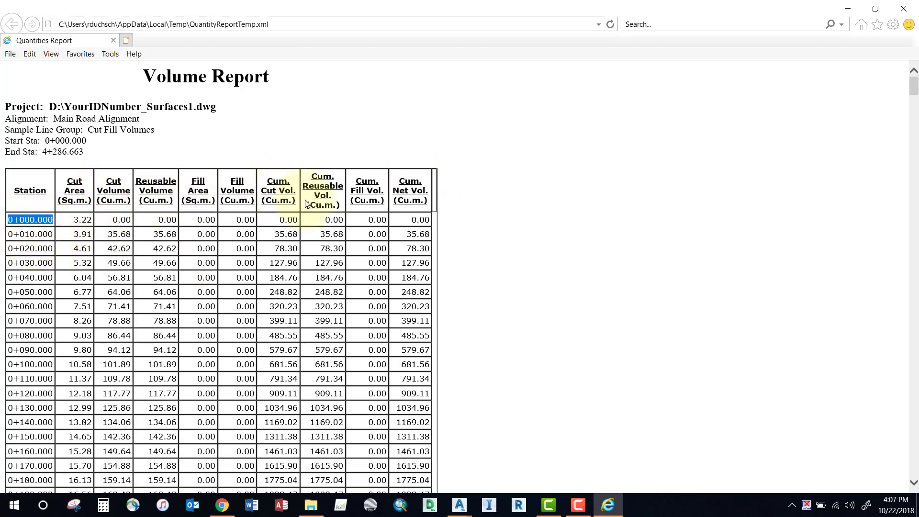
triple_click(402, 181)
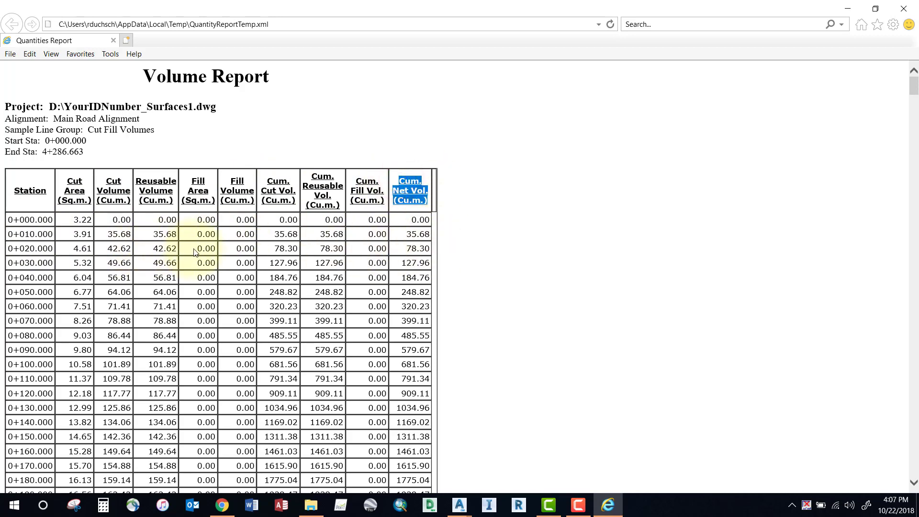
- Scroll to the report's end and highlight the final cumulative net volume 44382.86
scroll(201, 259, "down", 5)
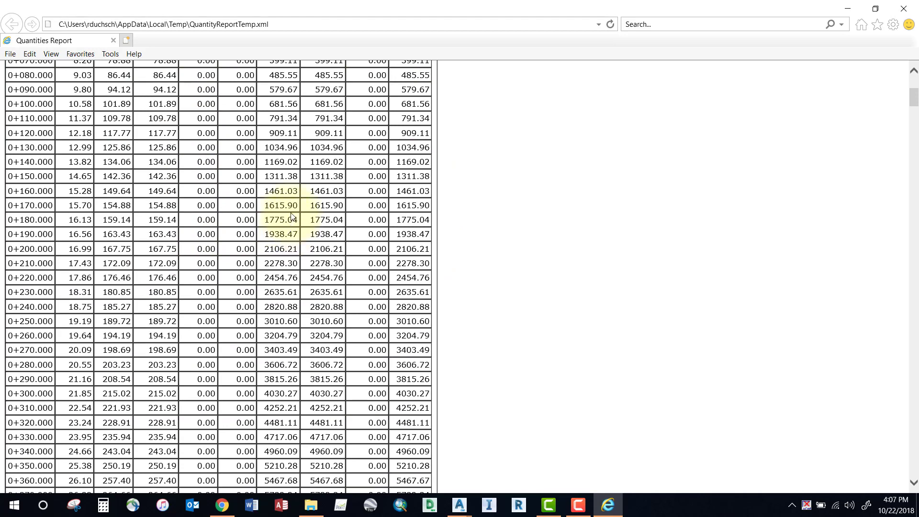
scroll(290, 208, "down", 9)
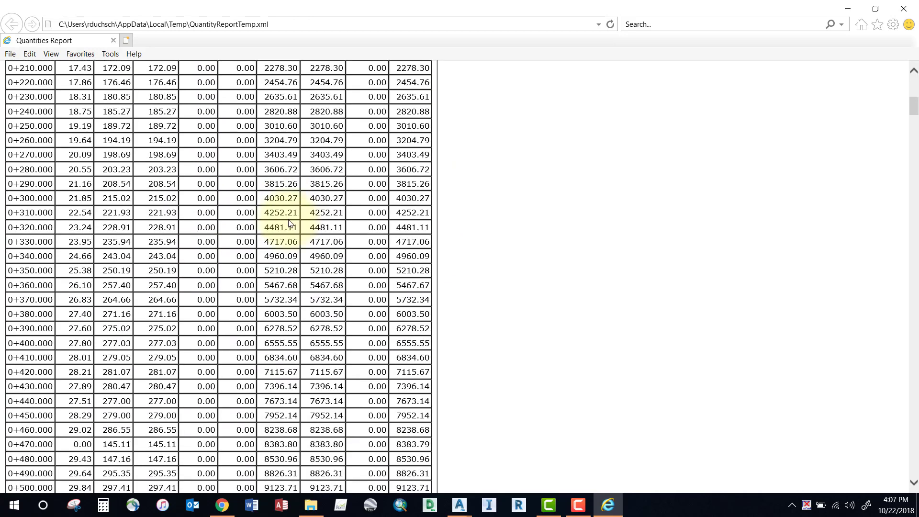
scroll(289, 229, "down", 15)
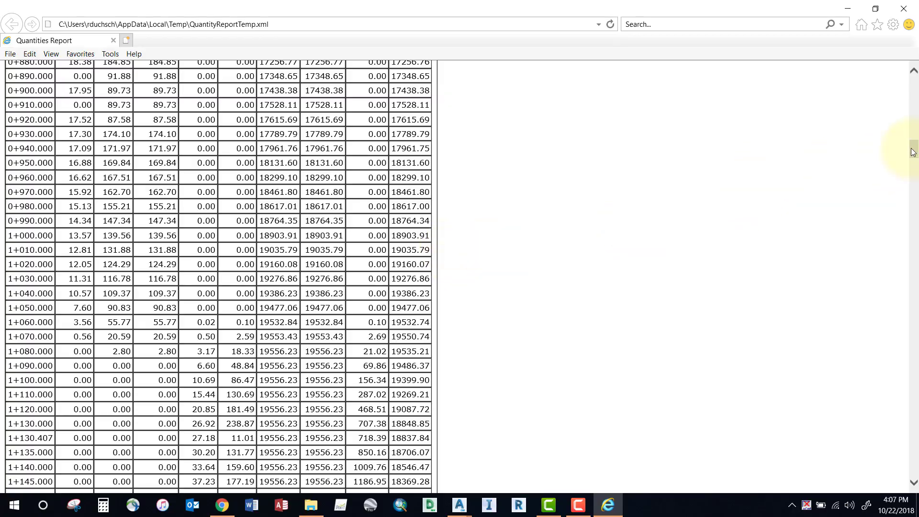
left_click_drag(912, 151, 915, 471)
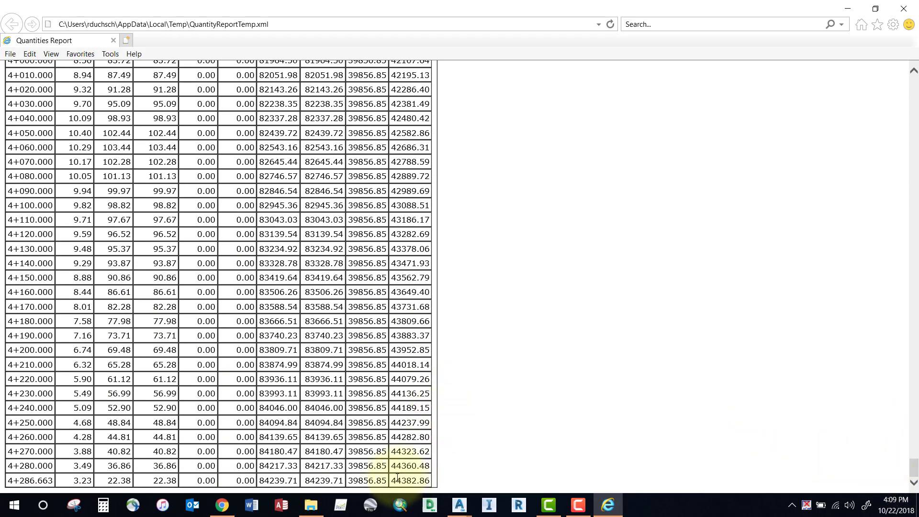
left_click_drag(393, 479, 430, 480)
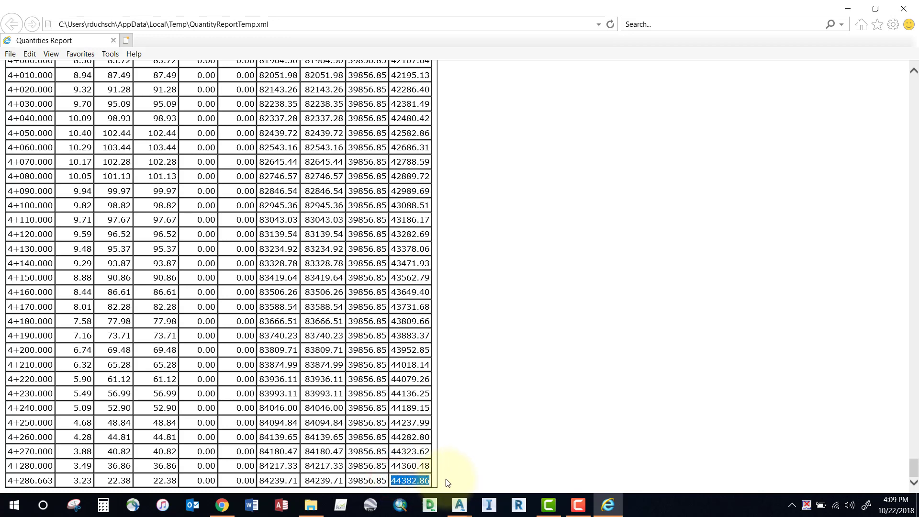
left_click(412, 482)
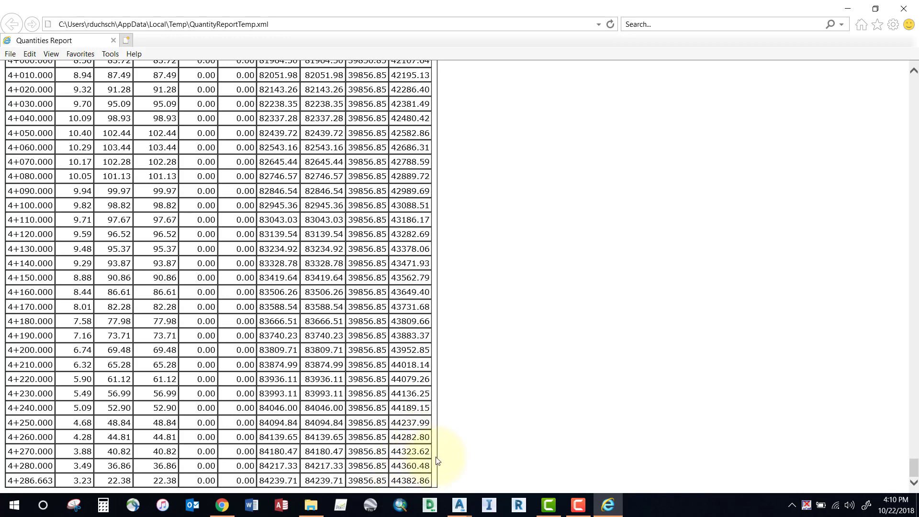
scroll(450, 388, "up", 10)
scroll(450, 387, "up", 10)
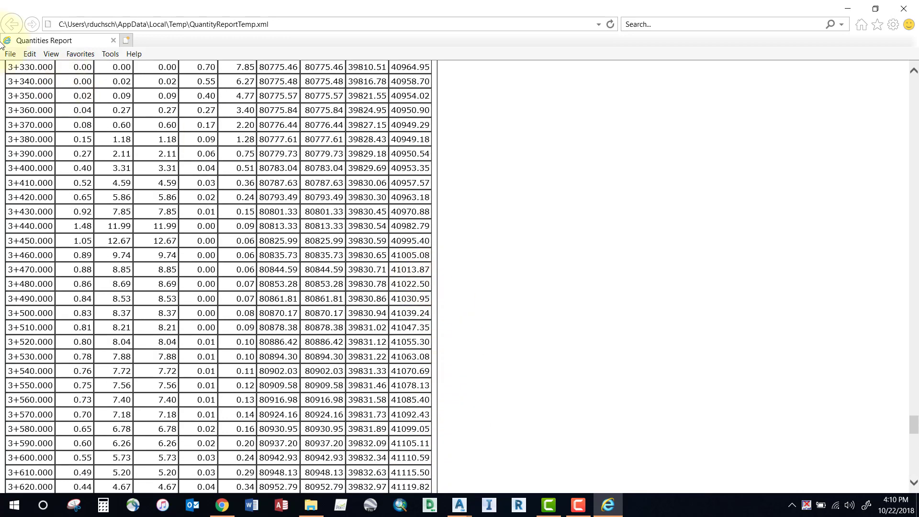
left_click(10, 54)
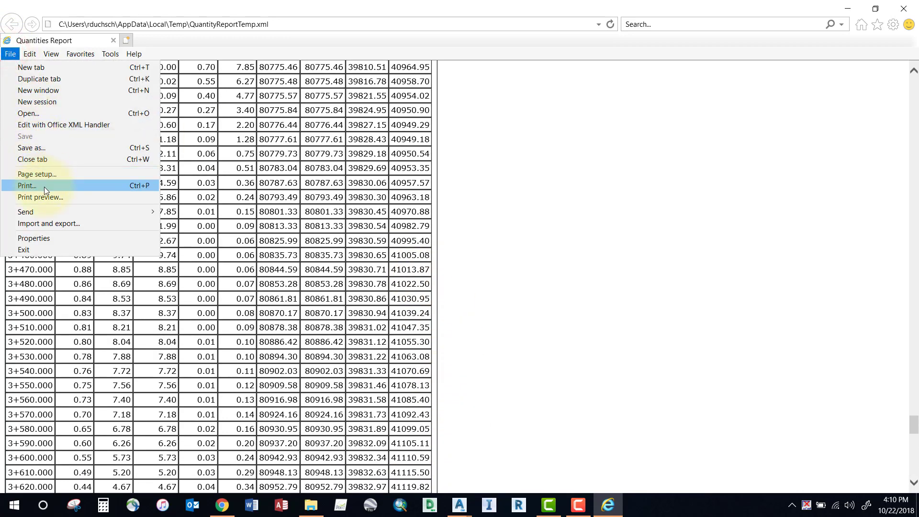
left_click(334, 201)
scroll(407, 206, "up", 10)
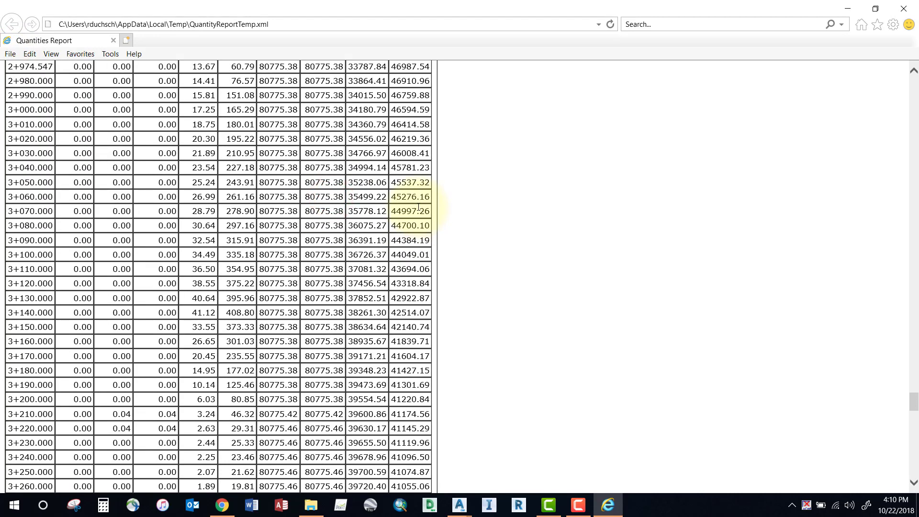